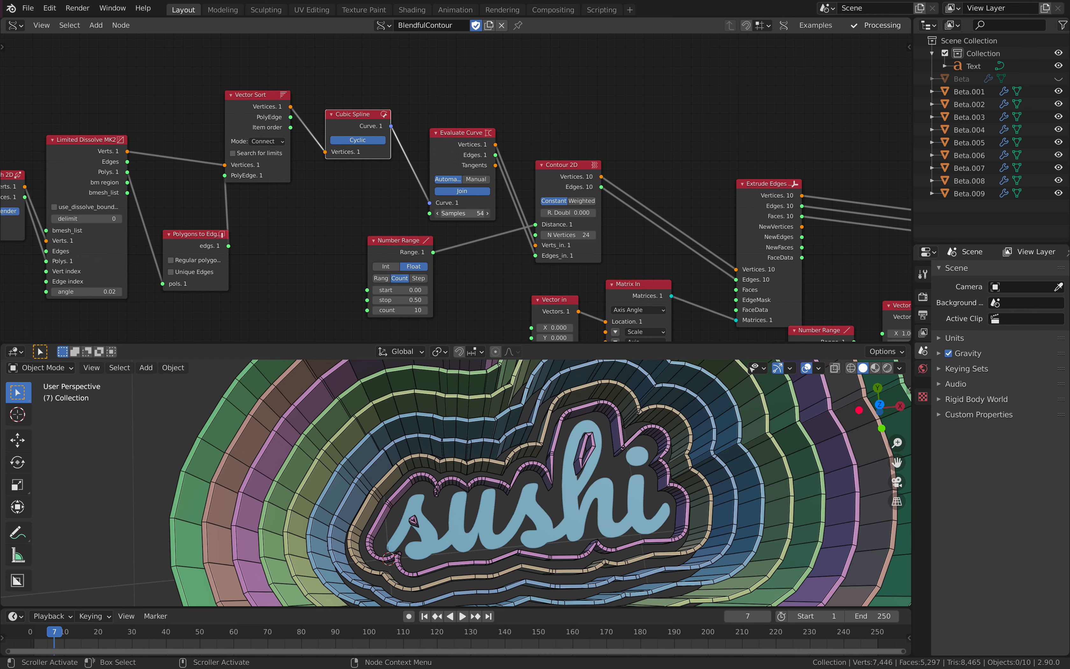
- Raise the Evaluate Curve node's samples to 106
left_click_drag(468, 213, 490, 213)
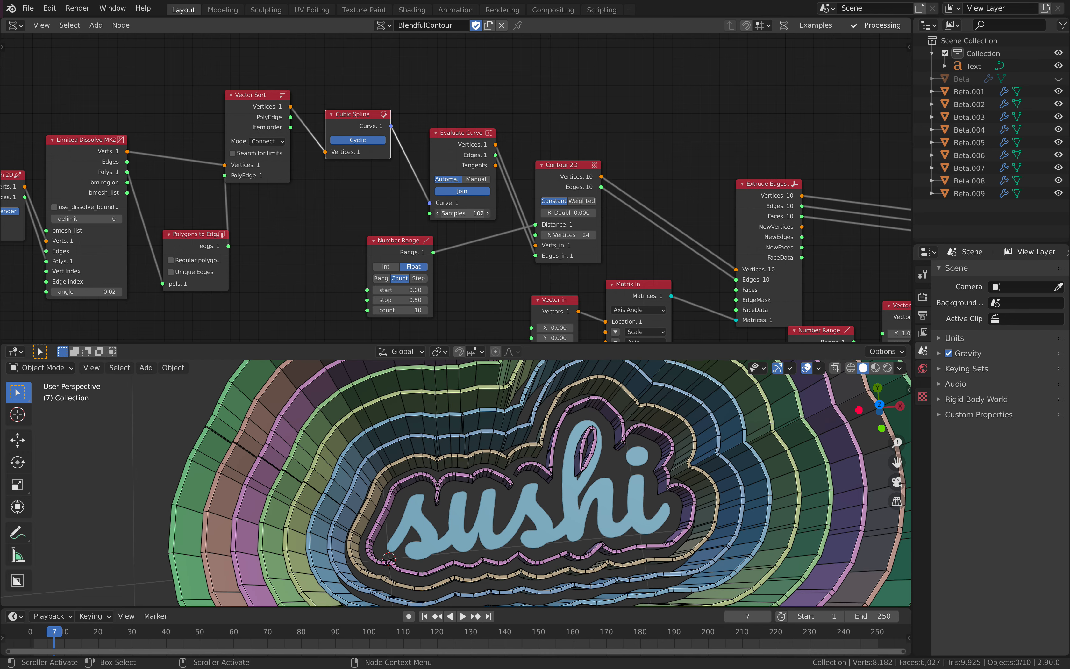
left_click_drag(490, 213, 492, 213)
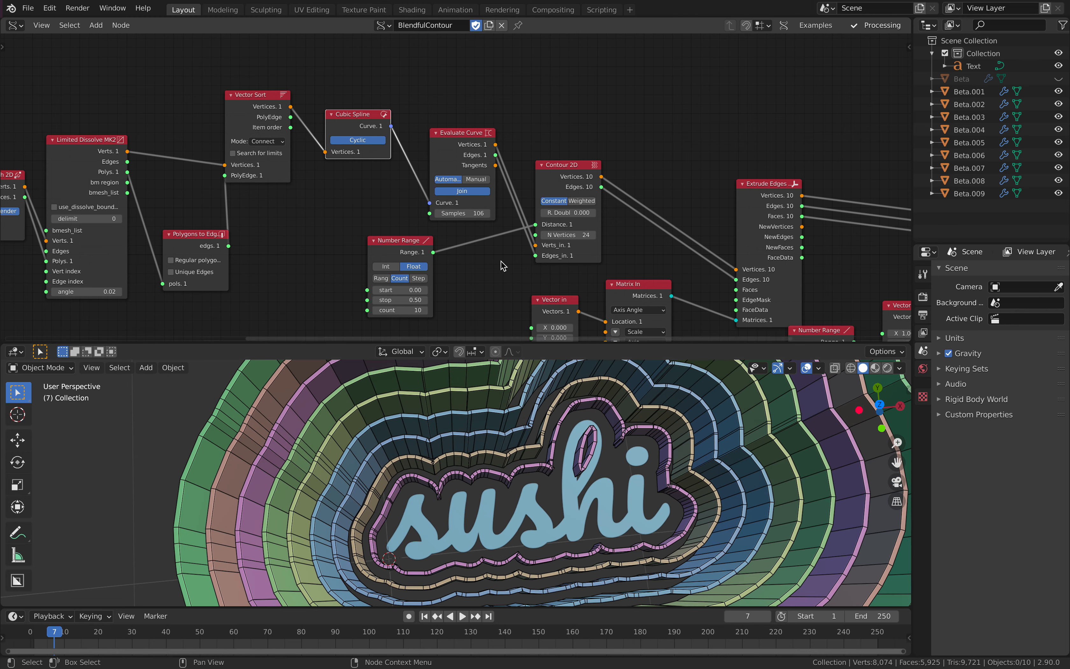
- Set the count of the Number Range node feeding the Contour 2D distance to 5
scroll(501, 274, "down", 1)
middle_click_drag(498, 265, 429, 215)
scroll(417, 174, "up", 1)
left_click(488, 121)
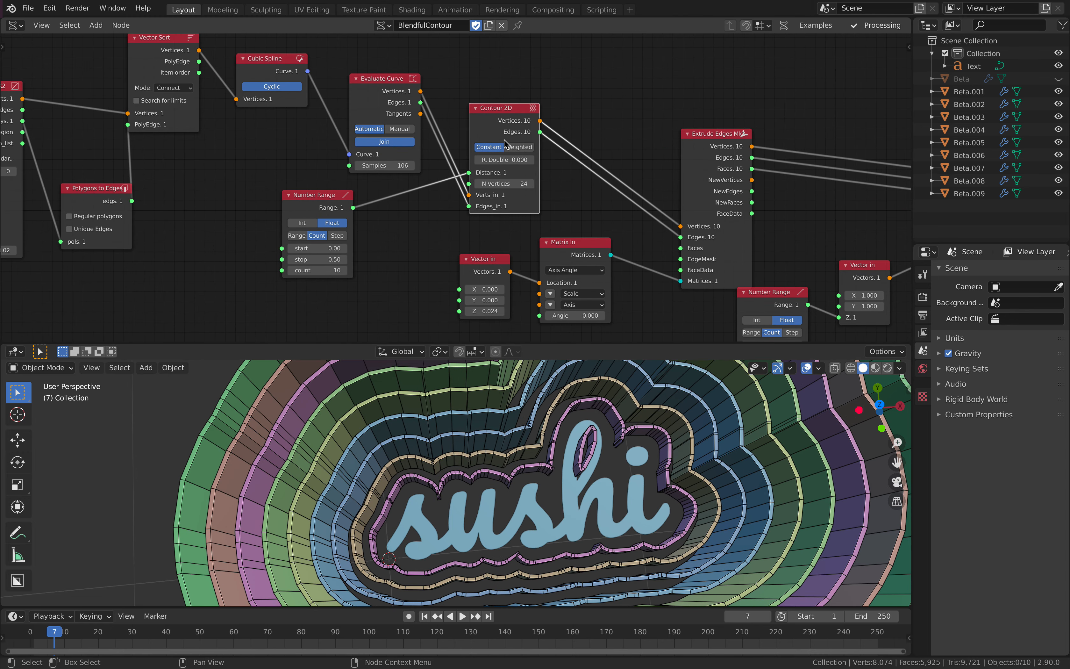
left_click_drag(334, 203, 351, 213)
middle_click_drag(350, 254, 339, 221)
left_click(339, 244)
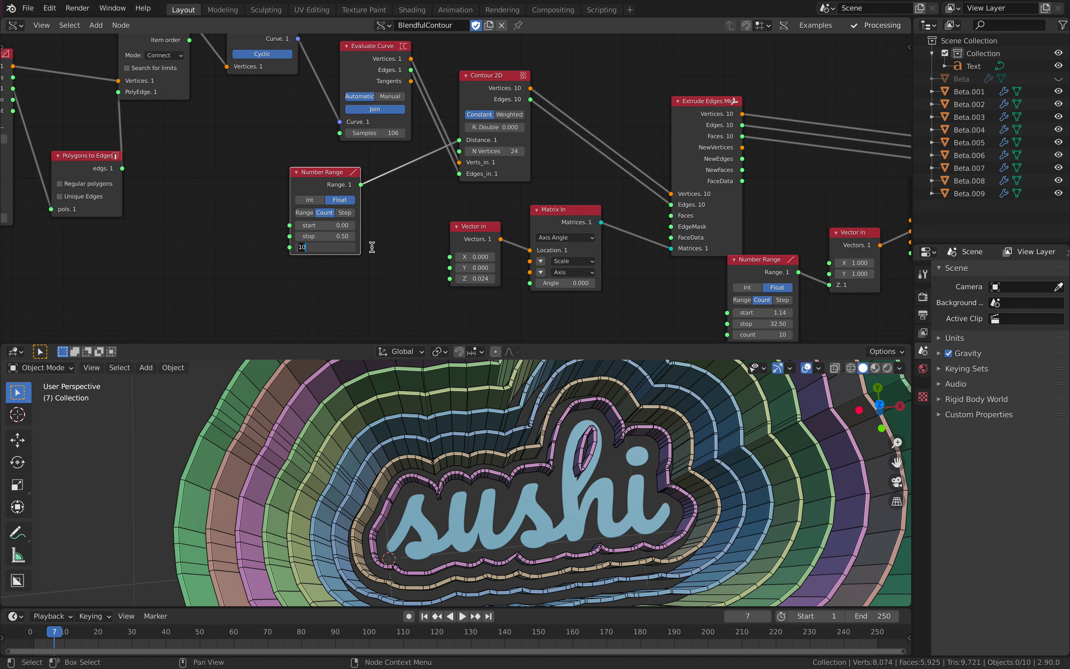
type("5")
key("Return")
scroll(515, 451, "up", 2)
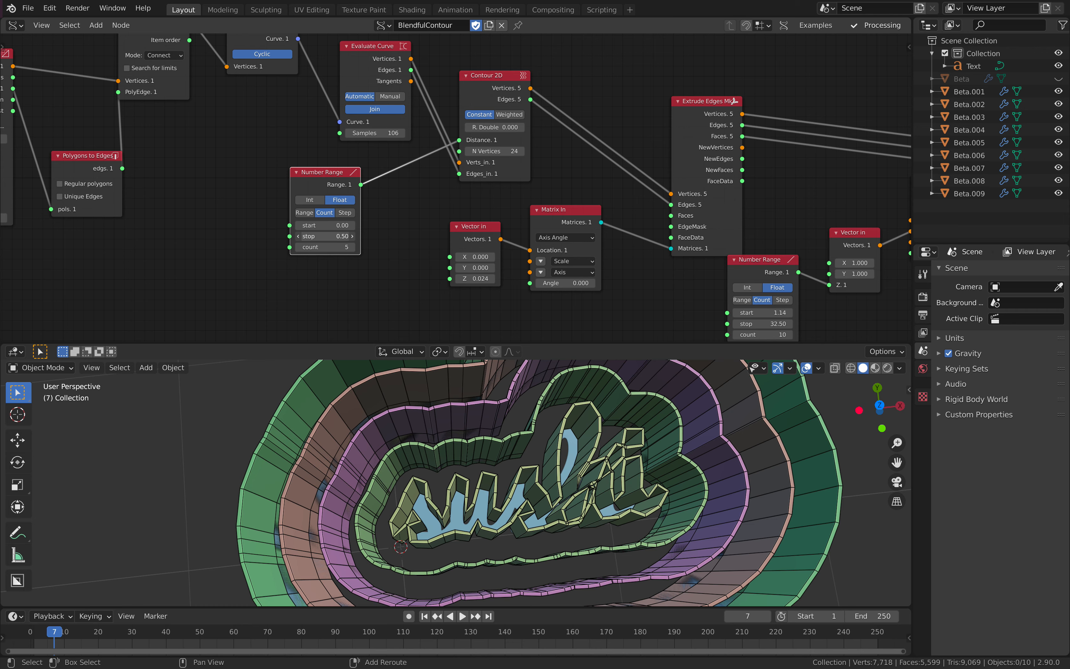
- Set the contour distance Number Range's stop to 0.24 and its count to 15
left_click_drag(325, 236, 275, 237)
left_click(331, 246)
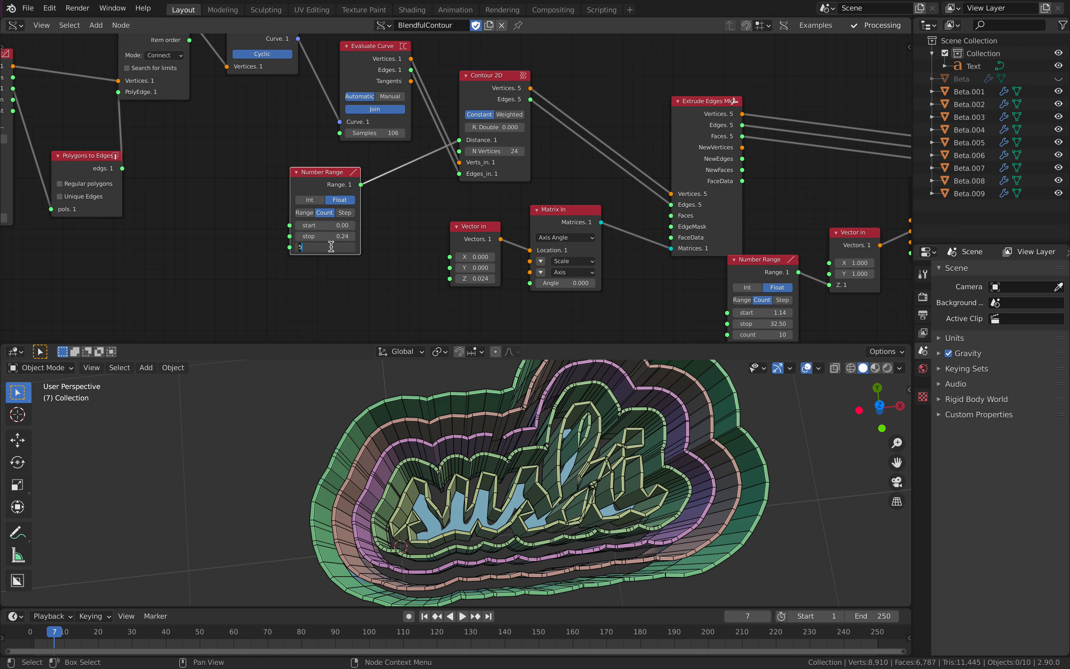
type("15")
key("Return")
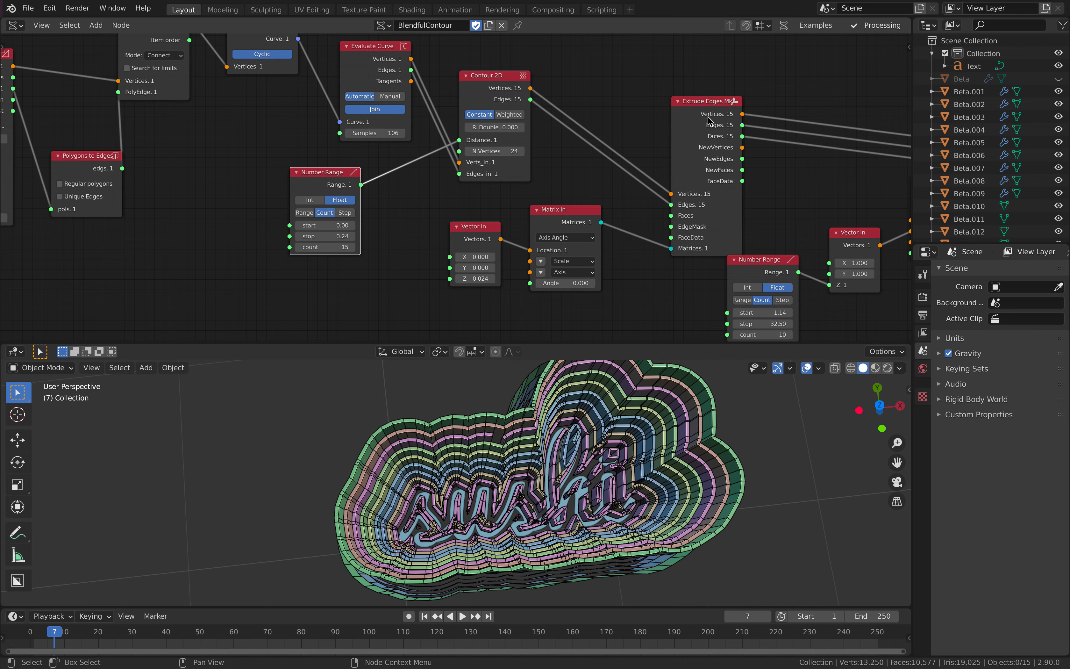
- Set the count of the Number Range node driving the Mesh viewer matrix's Z scale to 15
middle_click_drag(657, 144, 511, 109)
middle_click_drag(555, 437, 558, 403)
middle_click_drag(568, 263, 607, 262)
middle_click_drag(300, 224, 281, 236)
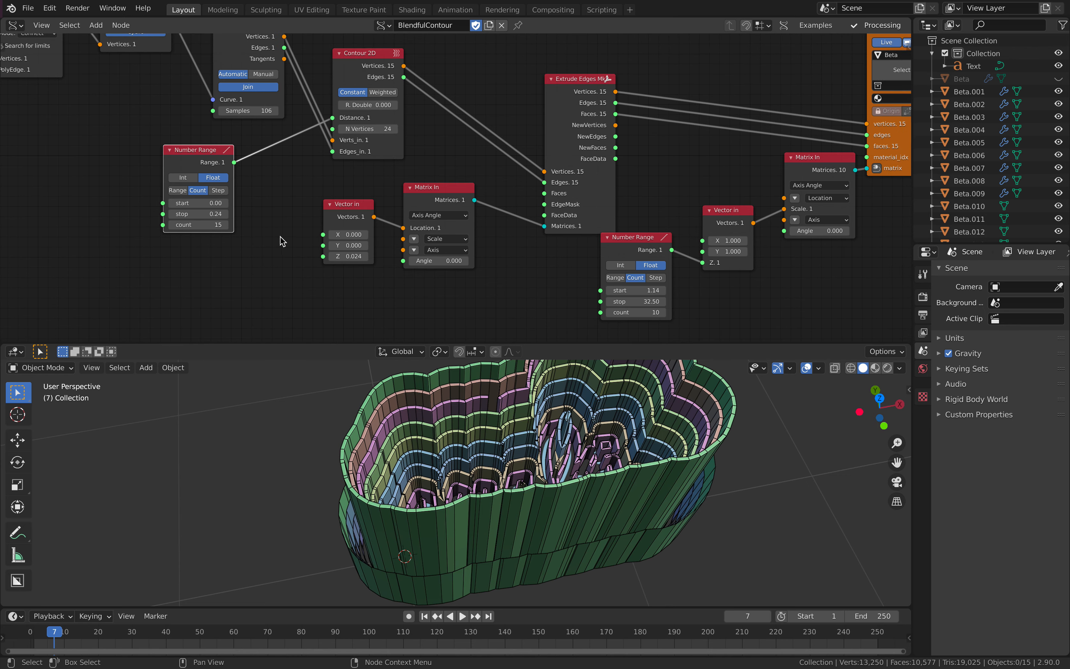
middle_click_drag(607, 315, 552, 311)
left_click(579, 309)
type("15")
key("Return")
- Select the outermost contour walls and link the Solidify modifier to them from a neighbouring wall that already has it
middle_click_drag(604, 437, 592, 458)
left_click(594, 456)
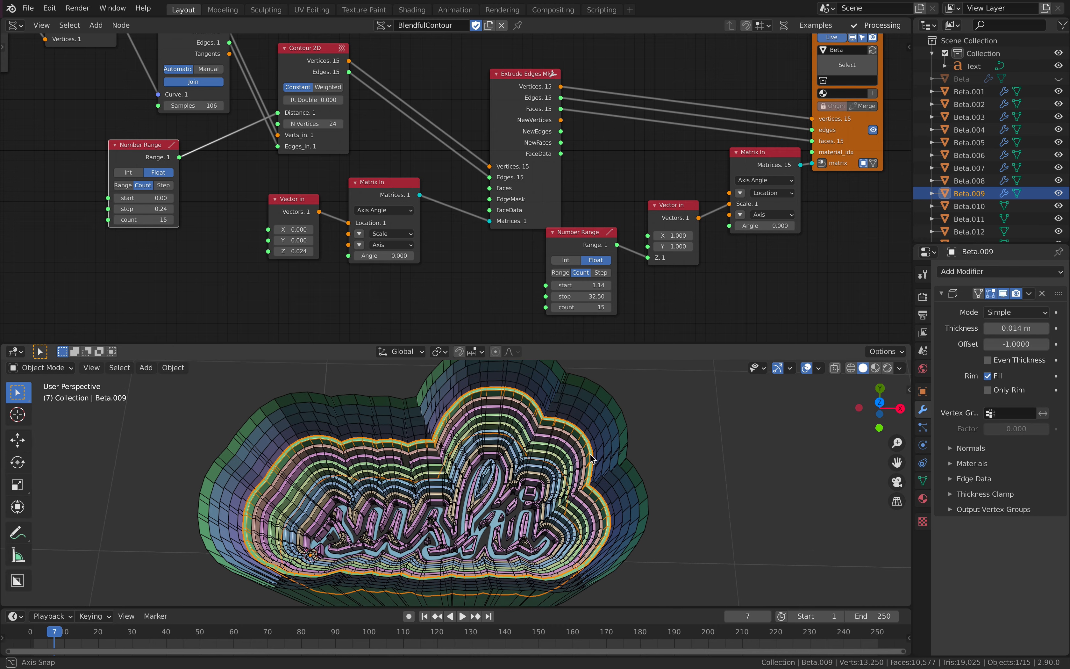
key("a")
scroll(606, 435, "up", 3)
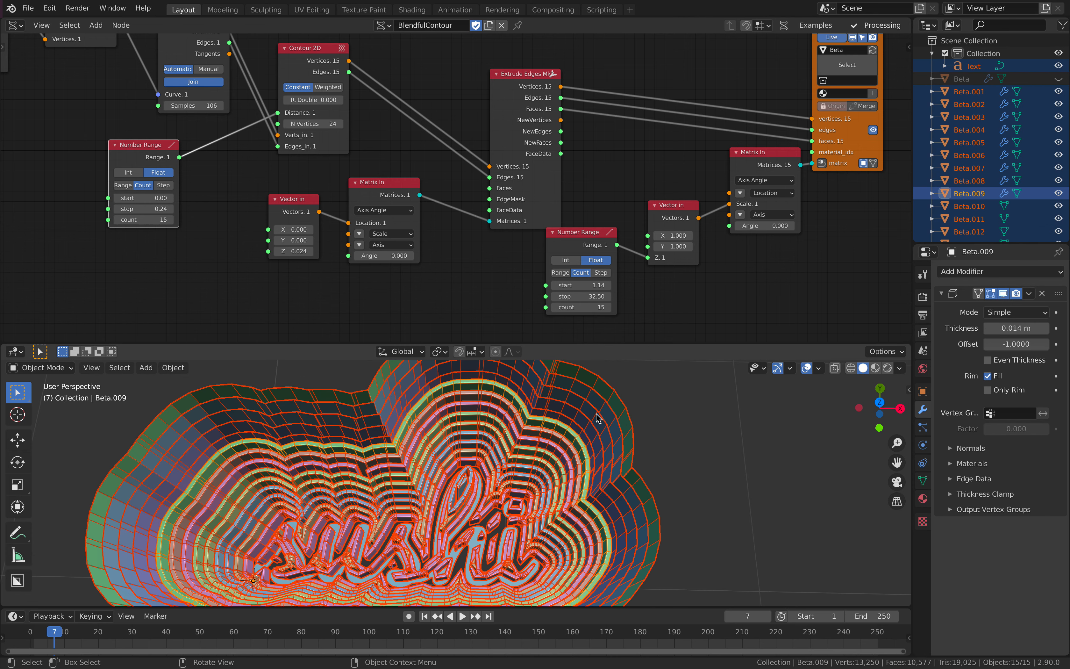
key("alt+a")
left_click_drag(652, 405, 585, 451)
middle_click_drag(584, 449, 583, 456)
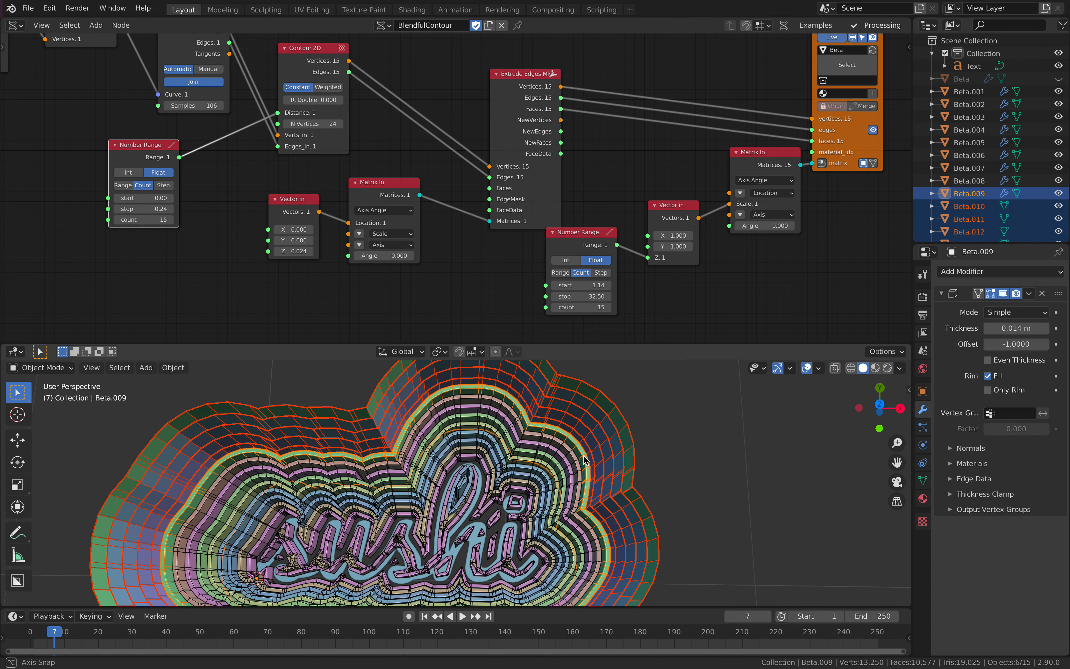
left_click(581, 451, "shift")
left_click(580, 451, "shift")
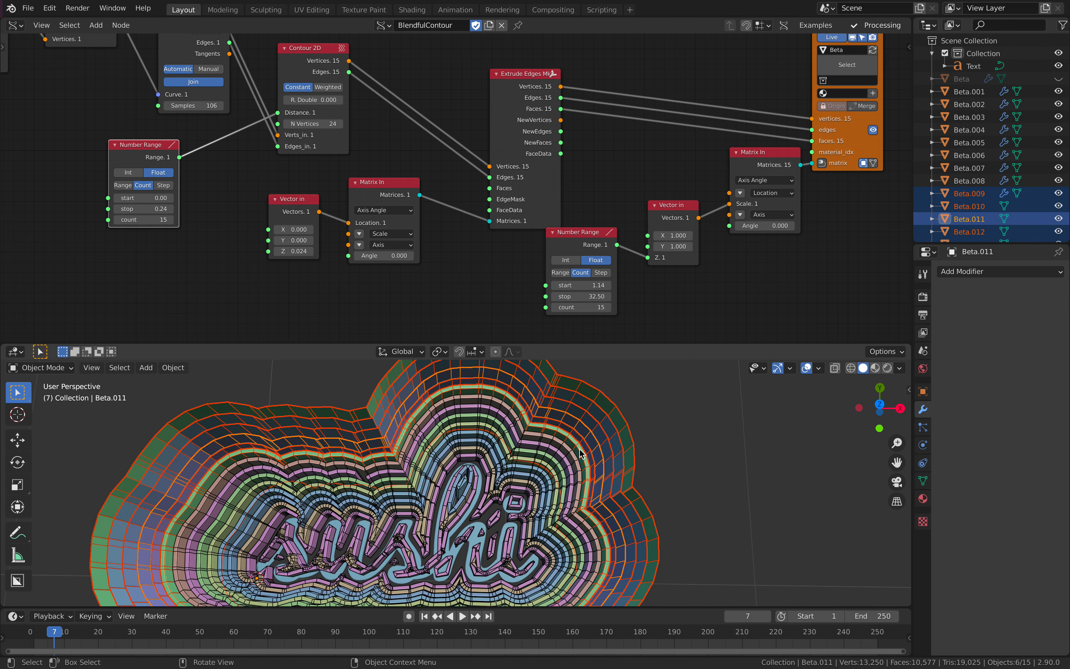
left_click(578, 449, "shift")
key("ctrl+l")
left_click(580, 450)
key("alt+a")
- Set the Z-scale Number Range to start at 38.28 and stop at 2.56
scroll(586, 490, "down", 3)
middle_click_drag(587, 490, 621, 425, "shift")
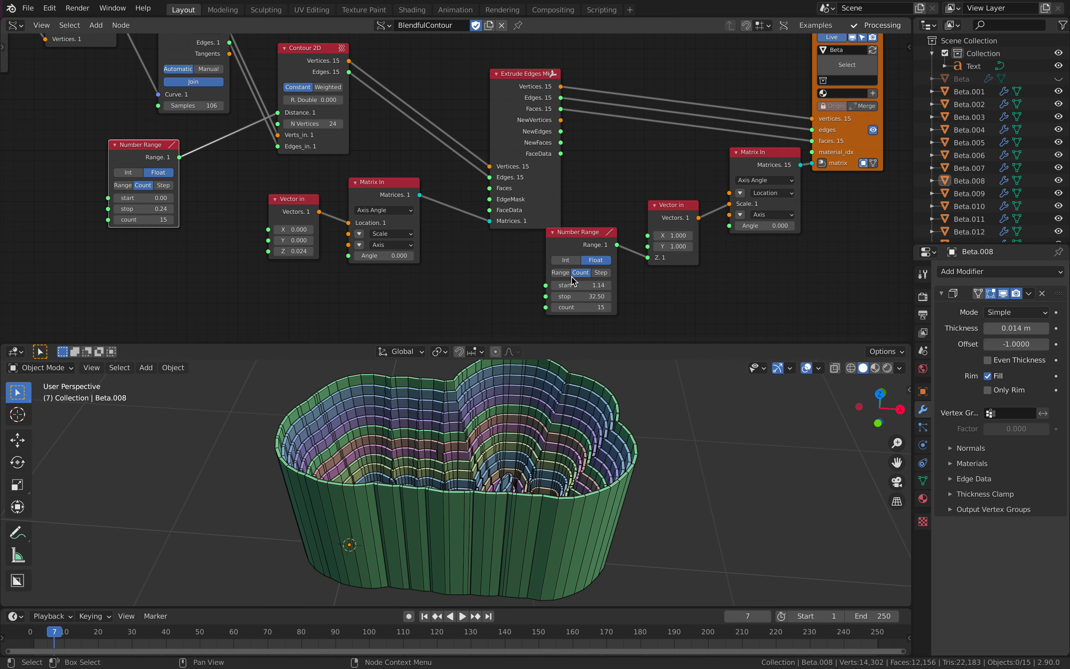
left_click_drag(590, 286, 500, 296)
middle_click_drag(594, 480, 478, 495)
scroll(570, 428, "down", 5)
scroll(245, 285, "up", 1)
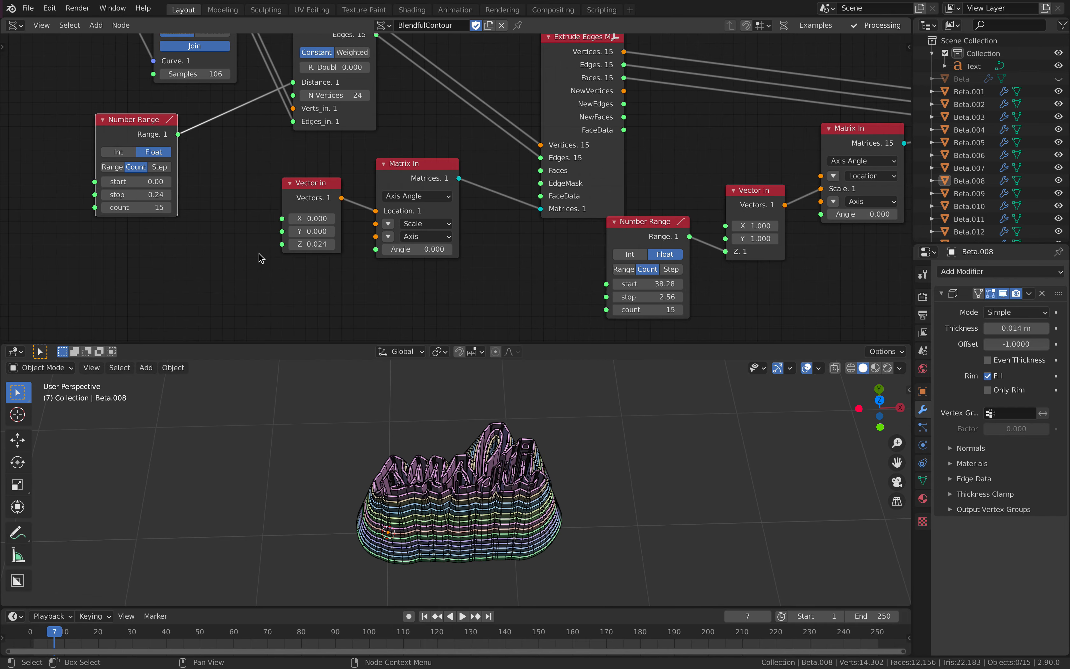
- Set the contour distance Number Range's stop to 0.1
left_click(142, 194)
type(".1")
key("Return")
- Set the Z value of the Vector in node controlling the extrusion to 0.1
middle_click_drag(530, 512, 305, 318)
scroll(520, 425, "up", 3)
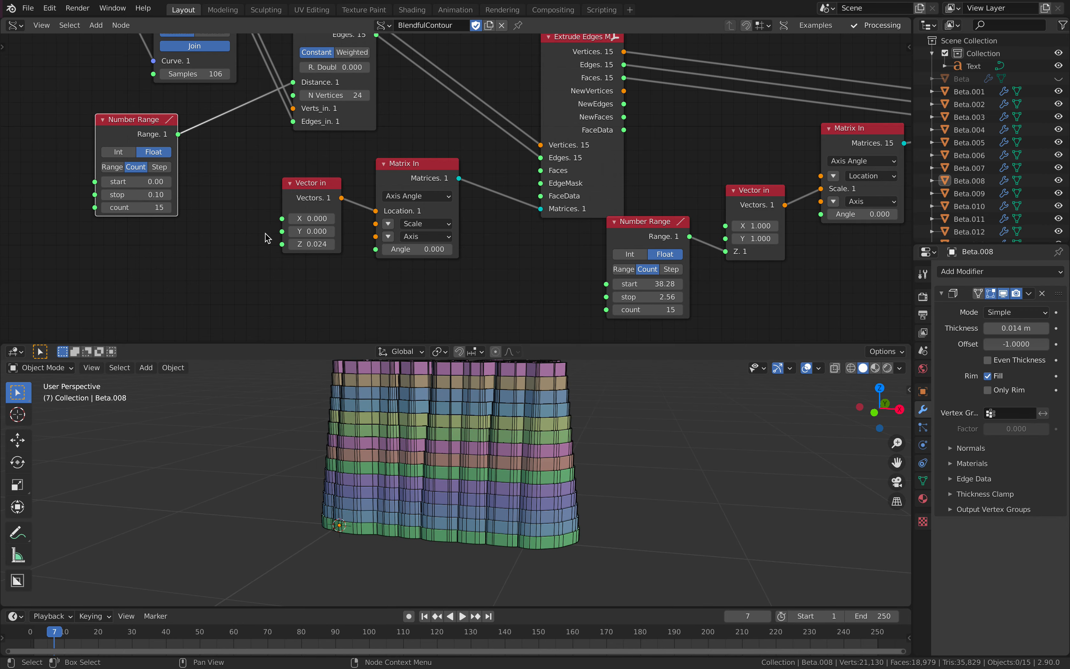
middle_click_drag(268, 238, 227, 266)
mouse_move(278, 269)
left_mouse_down()
mouse_move(318, 269)
mouse_move(282, 268)
left_mouse_up()
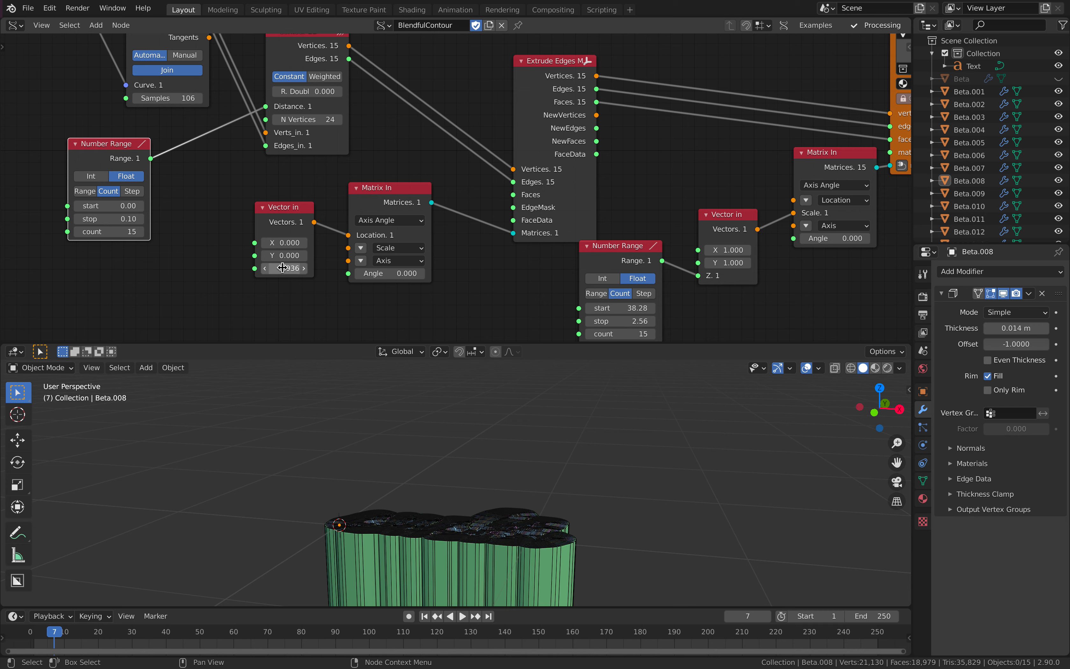
left_click(284, 268)
type("0.1")
key("Return")
- Set the extrusion Vector in node's Z value to 0.05
middle_click_drag(526, 508, 558, 518)
left_click(284, 268)
type("0.05")
key("Return")
- Set the contour distance Number Range's stop to 0.5
scroll(464, 477, "up", 3)
middle_click_drag(464, 477, 436, 517)
left_click(118, 220)
type(".5")
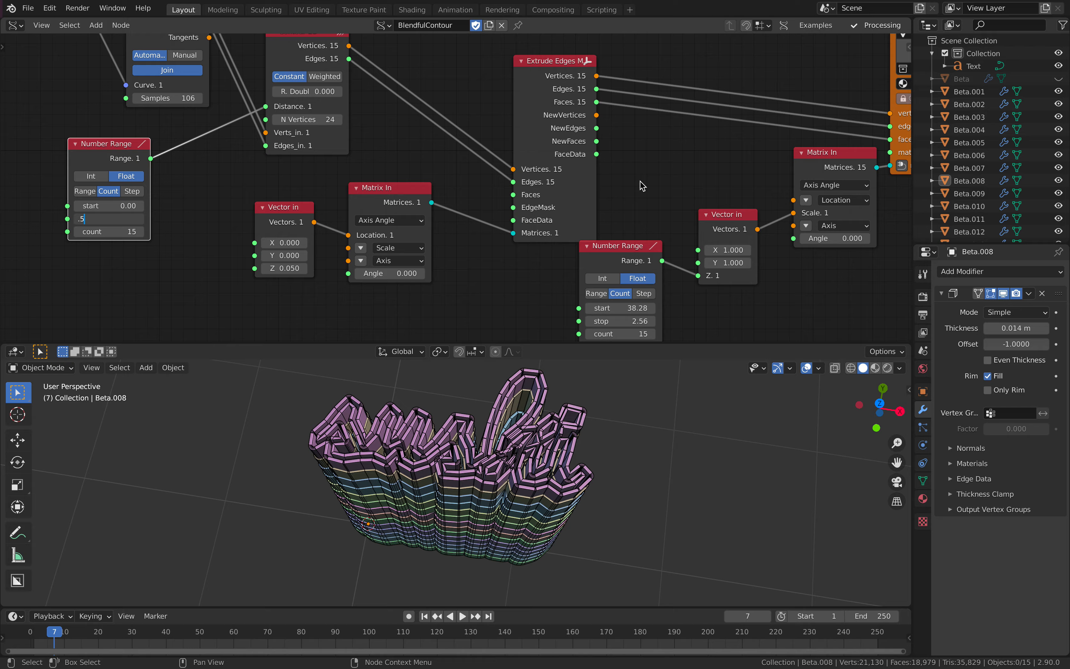
key("Return")
- Inspect the tapered stack of contour walls from the side, selecting individual walls
scroll(600, 191, "down", 1)
middle_click_drag(580, 450, 587, 367)
scroll(615, 275, "down", 3)
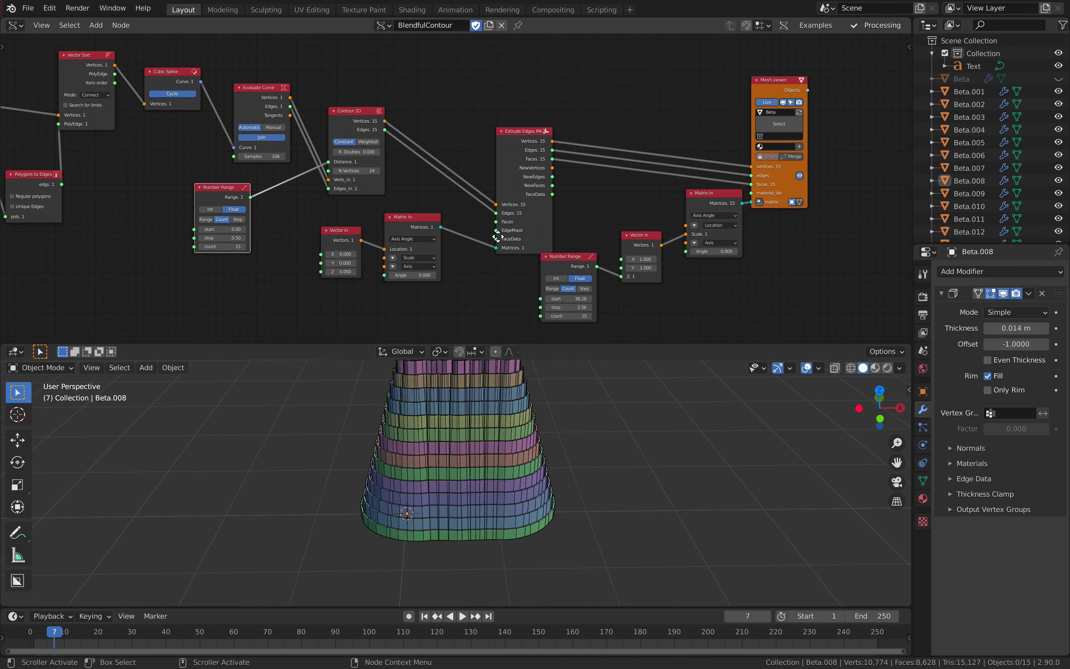
left_click(512, 418)
left_click(513, 417)
left_click(541, 496)
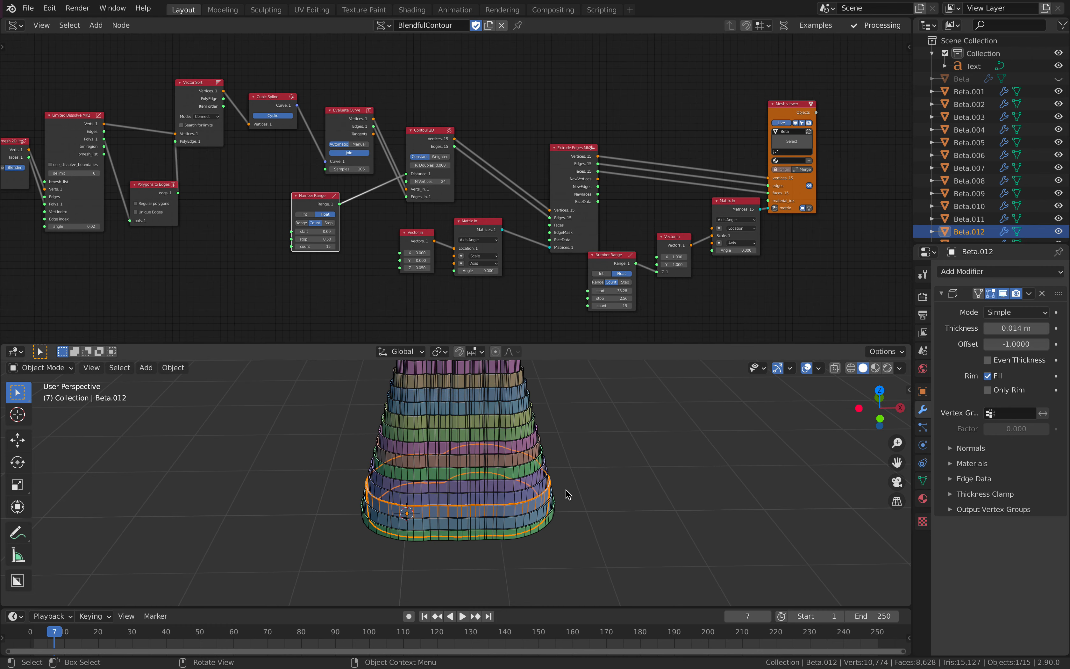
middle_click_drag(563, 436, 519, 506, "shift")
left_click(486, 410)
left_click(533, 491)
- Turn on merging of all meshes into one object in the Mesh viewer node
scroll(646, 161, "up", 5)
middle_click_drag(645, 162, 536, 137)
left_click(763, 150)
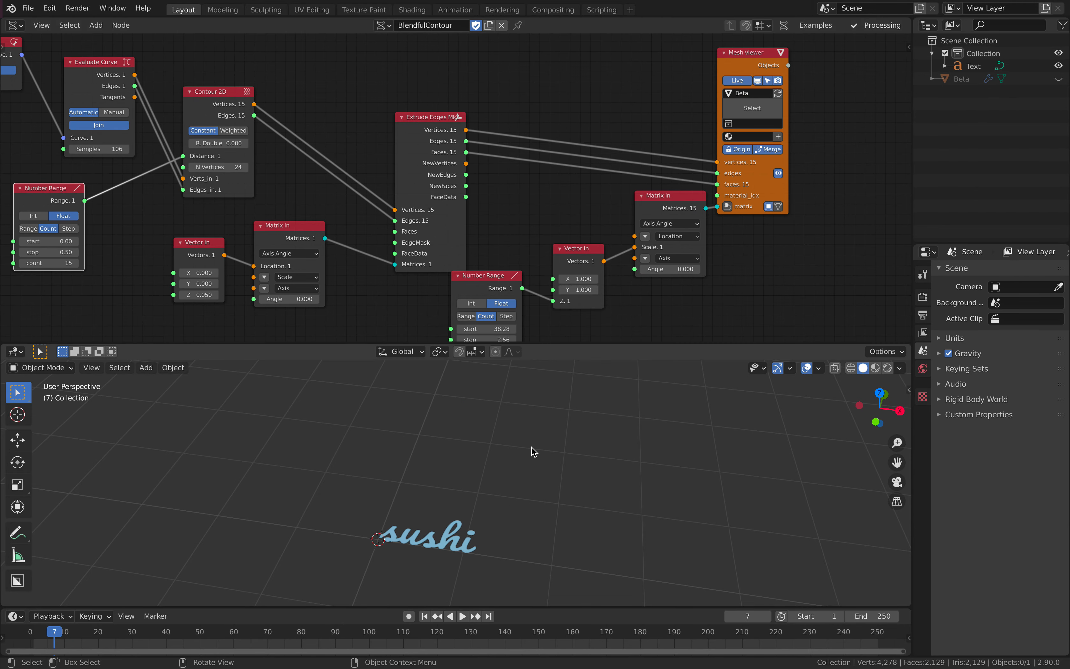
left_click(775, 149)
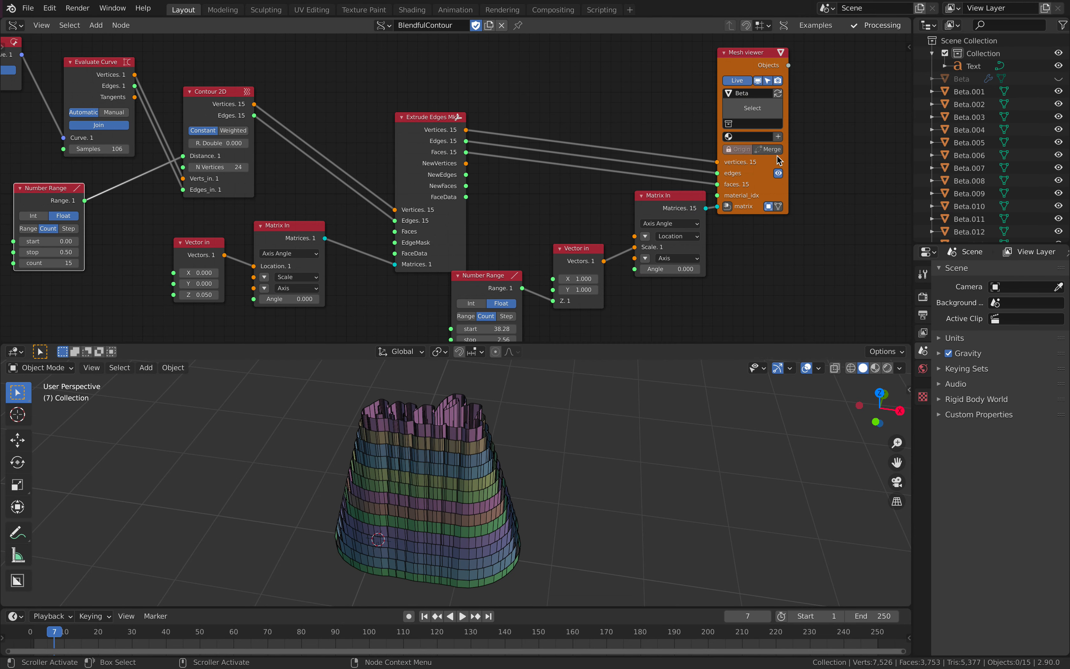
left_click(776, 149)
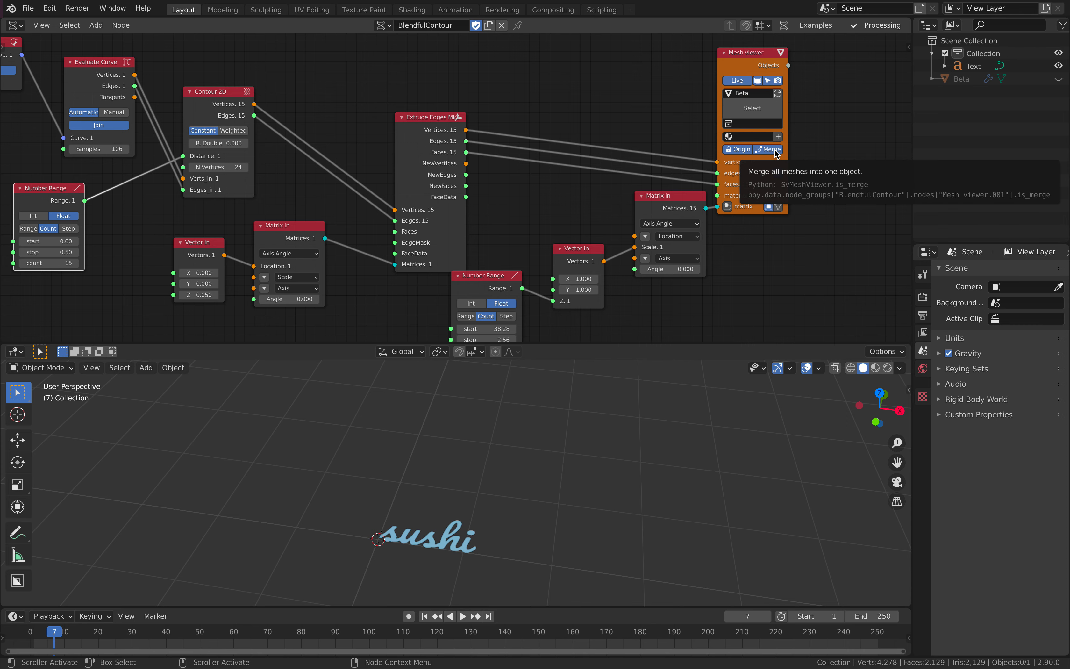
left_click(775, 149)
left_click(775, 149)
left_click(775, 149)
left_click(775, 150)
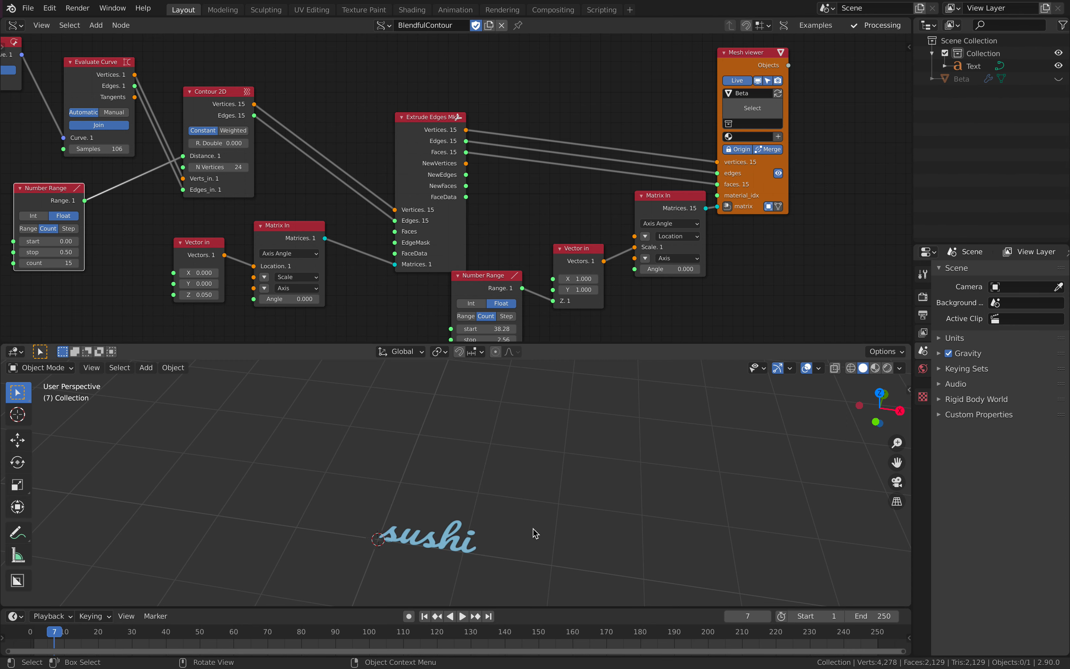
- Unhide the Beta object and re-enable the Mesh viewer's merging so all walls form one visible object
left_click(776, 152)
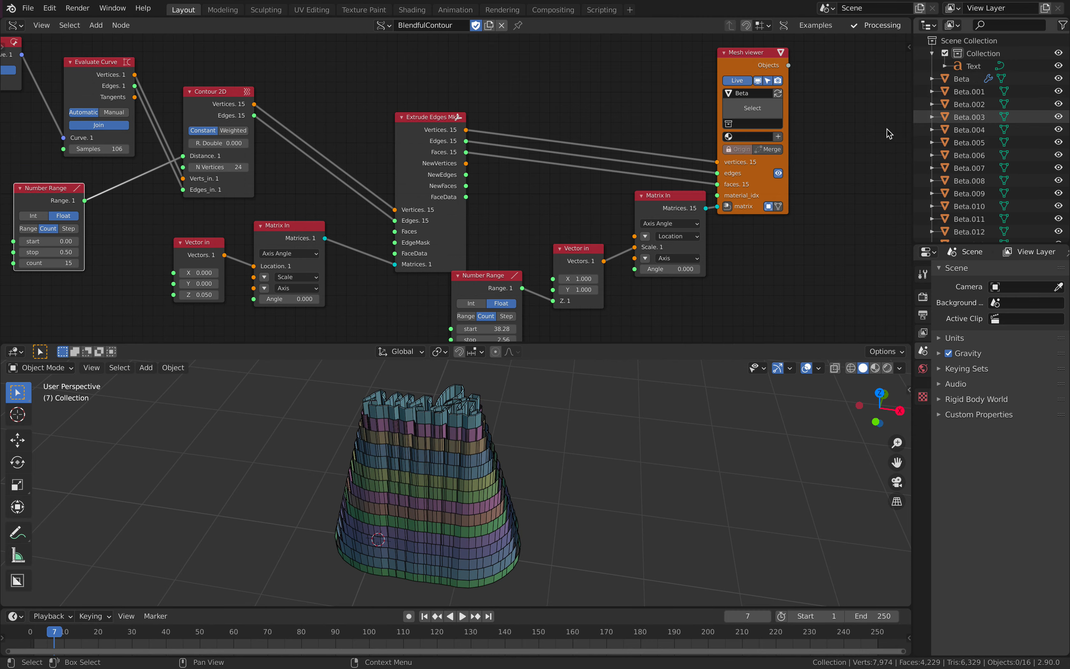
left_click(781, 150)
left_click(781, 150)
left_click(782, 150)
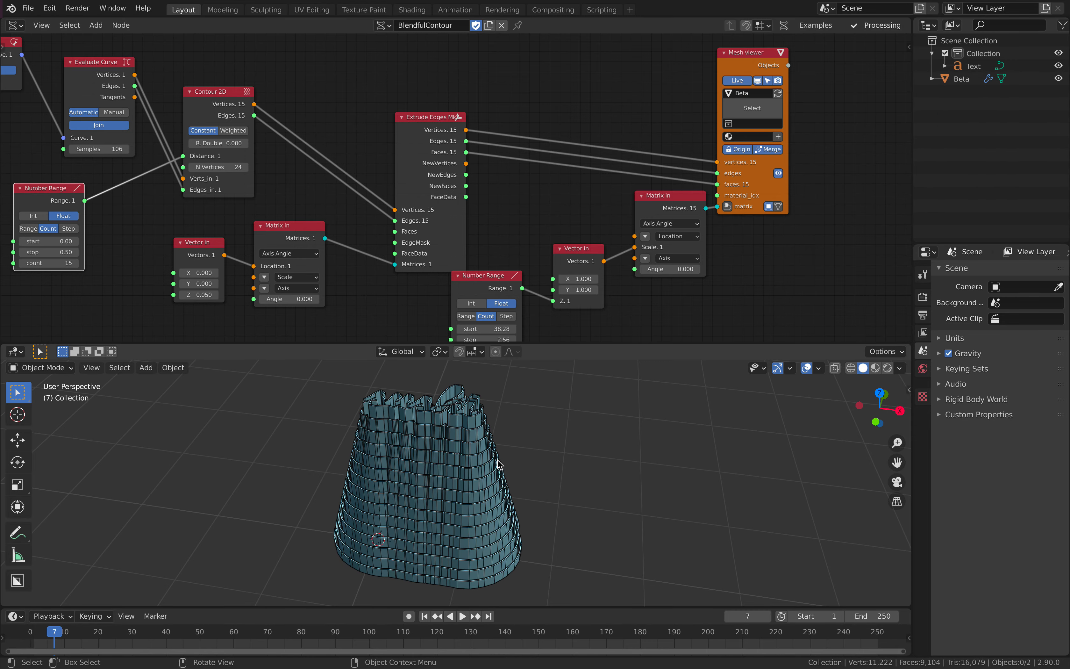
- Set the Solidify thickness of the merged Beta object to 0.016 m and deselect it
left_click(532, 499)
scroll(536, 499, "up", 3)
mouse_move(1016, 327)
left_mouse_down()
mouse_move(974, 328)
mouse_move(1021, 328)
left_mouse_up()
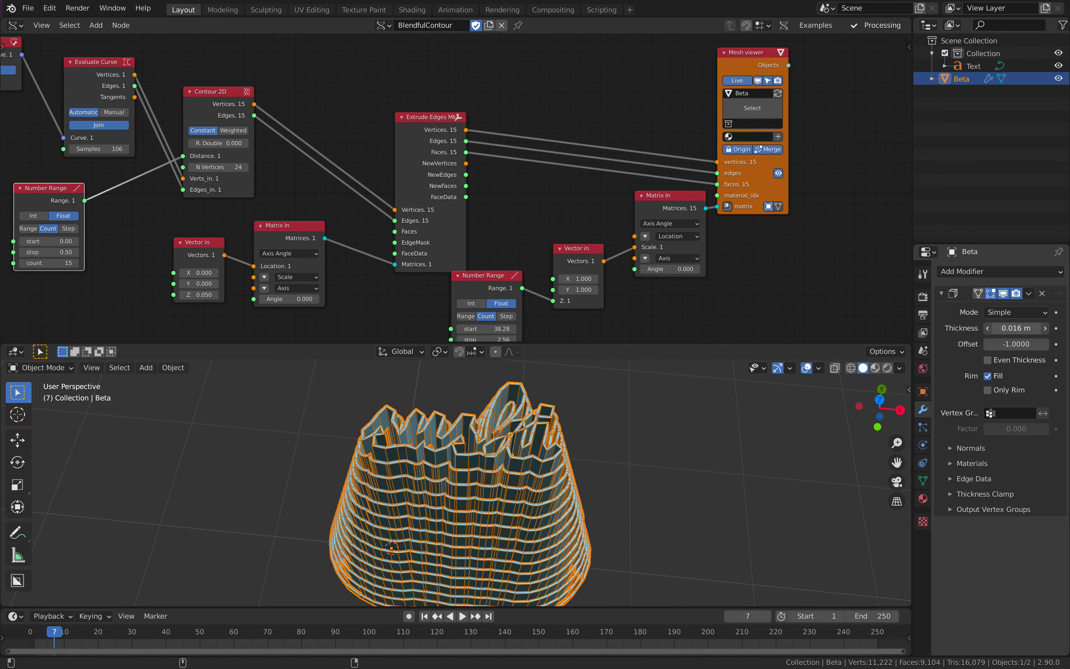
middle_click_drag(613, 571, 673, 504)
left_click(674, 503)
middle_click_drag(668, 455, 672, 515)
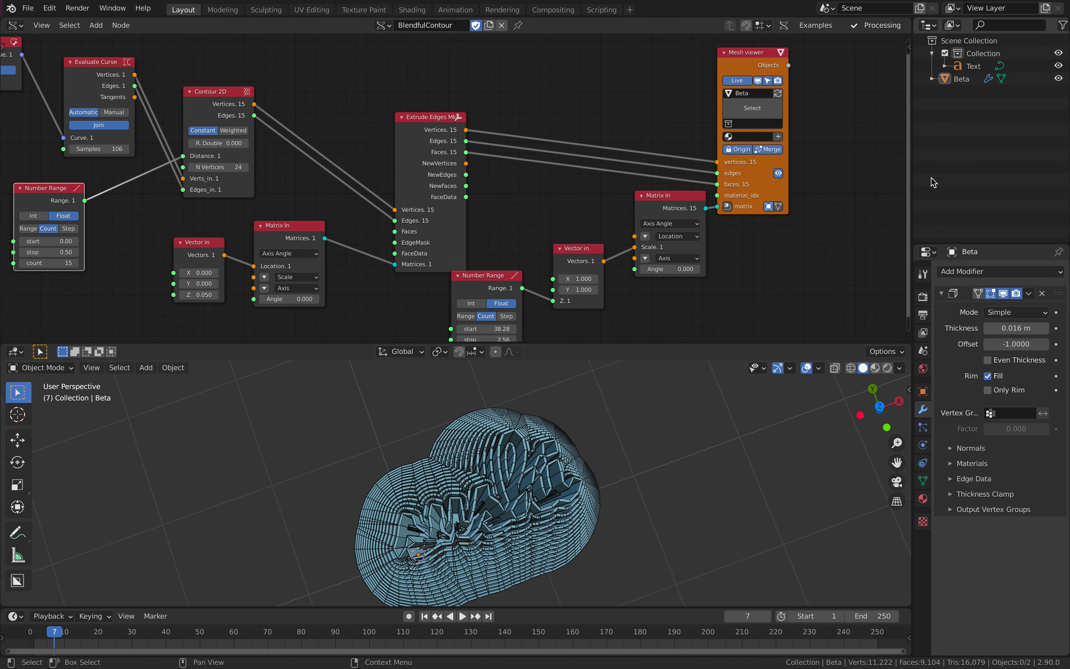
- Move the Text object about 1.95 m up the Z axis to the top of the stack
left_click(969, 66)
scroll(769, 305, "down", 1)
scroll(604, 496, "down", 1)
middle_click_drag(604, 497, 613, 464)
scroll(613, 468, "down", 4)
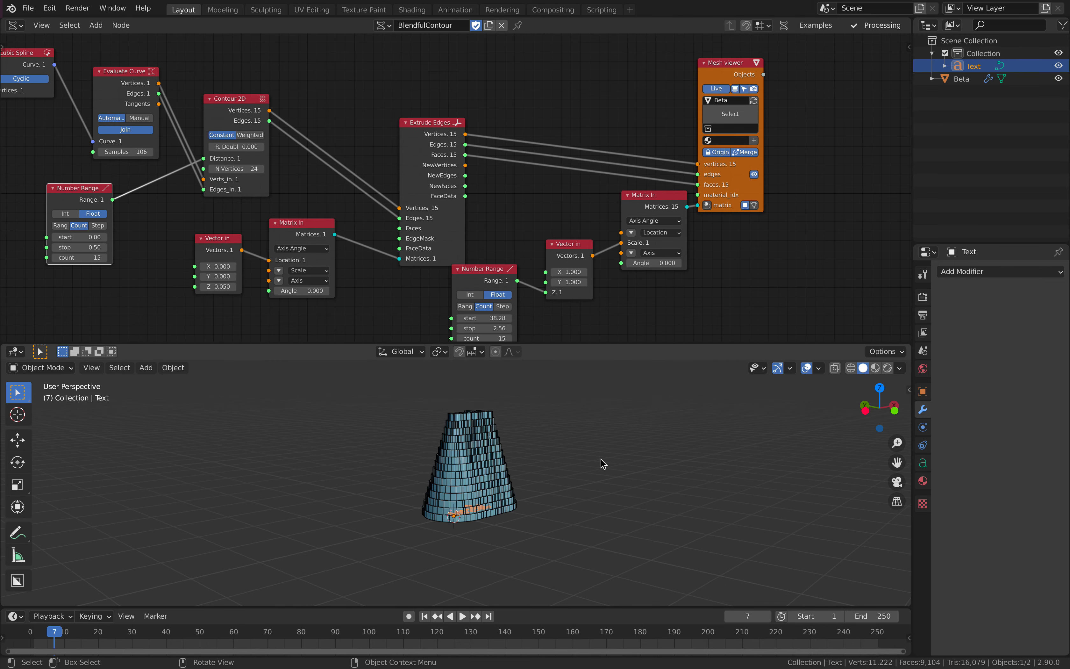
key("g")
key("z")
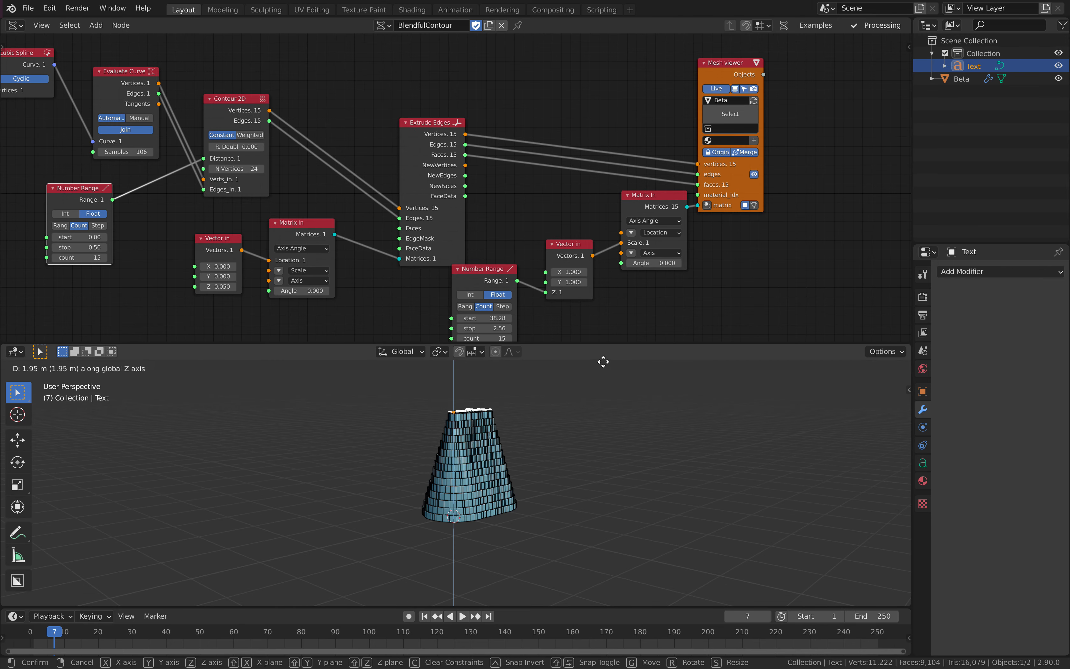
left_click(588, 409)
- Move the "bllend" text along the X axis in the negative direction, clear of the contour stack
middle_click_drag(588, 409, 544, 485)
scroll(543, 487, "up", 4)
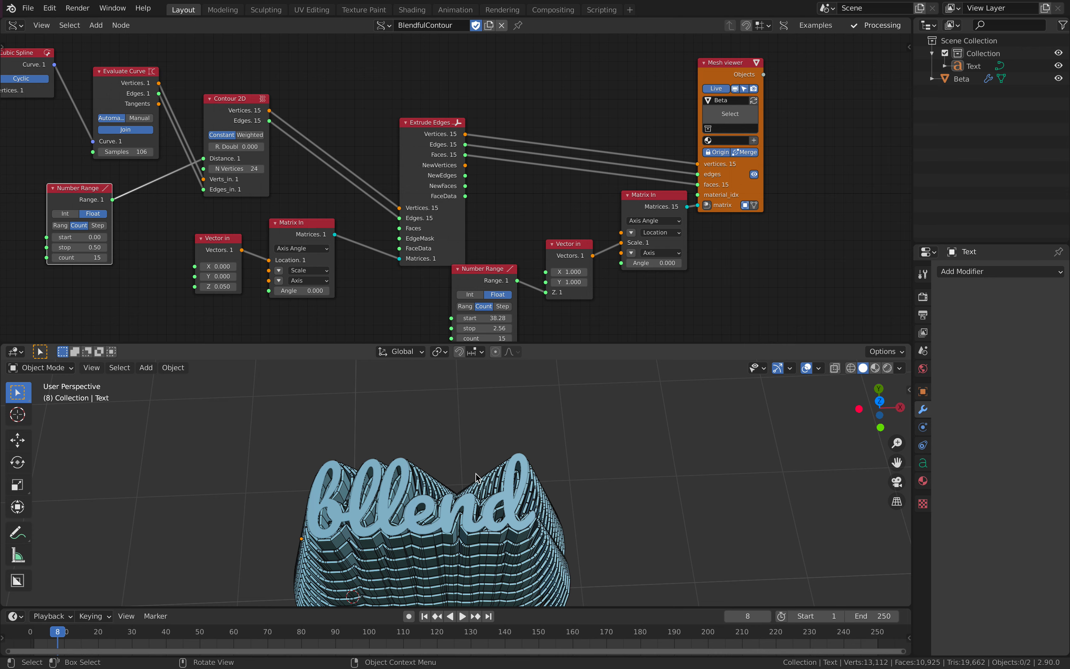
middle_click_drag(512, 475, 441, 485)
left_click(424, 527)
key("g")
key("x")
left_click(210, 538)
- Enlarge the 3D viewport, switch to top view and add a blank Grease Pencil object
middle_click_drag(265, 522, 308, 516, "shift")
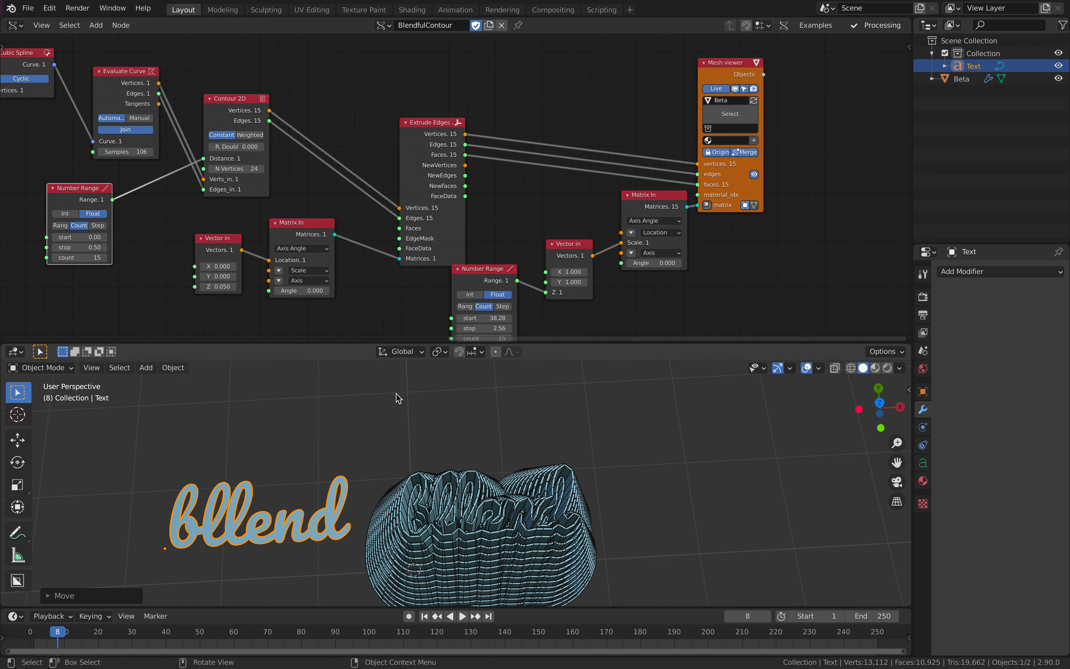
left_click(518, 443)
scroll(555, 455, "down", 2)
left_click_drag(553, 343, 553, 286)
key("KP_7")
middle_click_drag(574, 442, 413, 425, "shift")
key("shift+a")
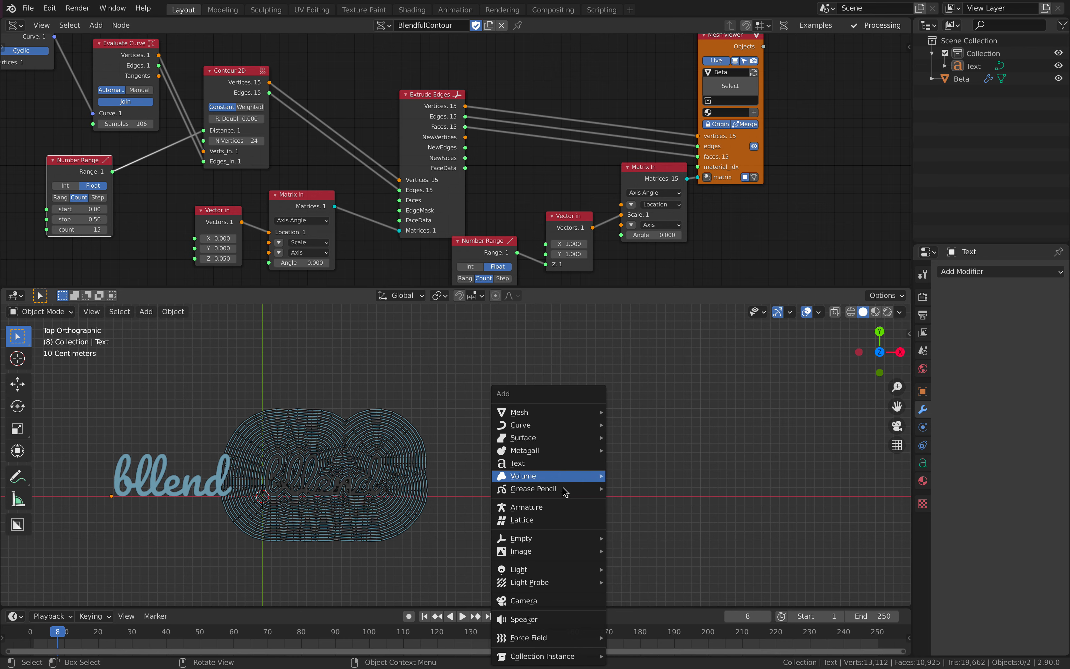
mouse_move(549, 489)
left_click(645, 490)
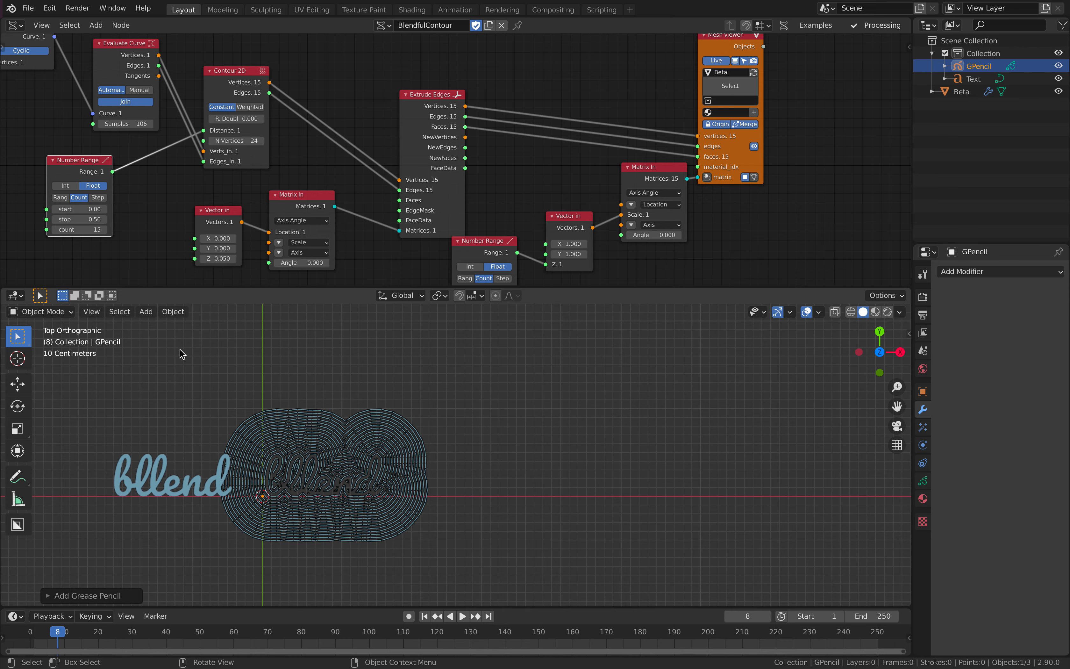
- Draw three overlapping freehand circles beside the contour stack with the Grease Pencil in Draw mode
left_click(42, 312)
left_click(33, 368)
scroll(547, 424, "up", 2)
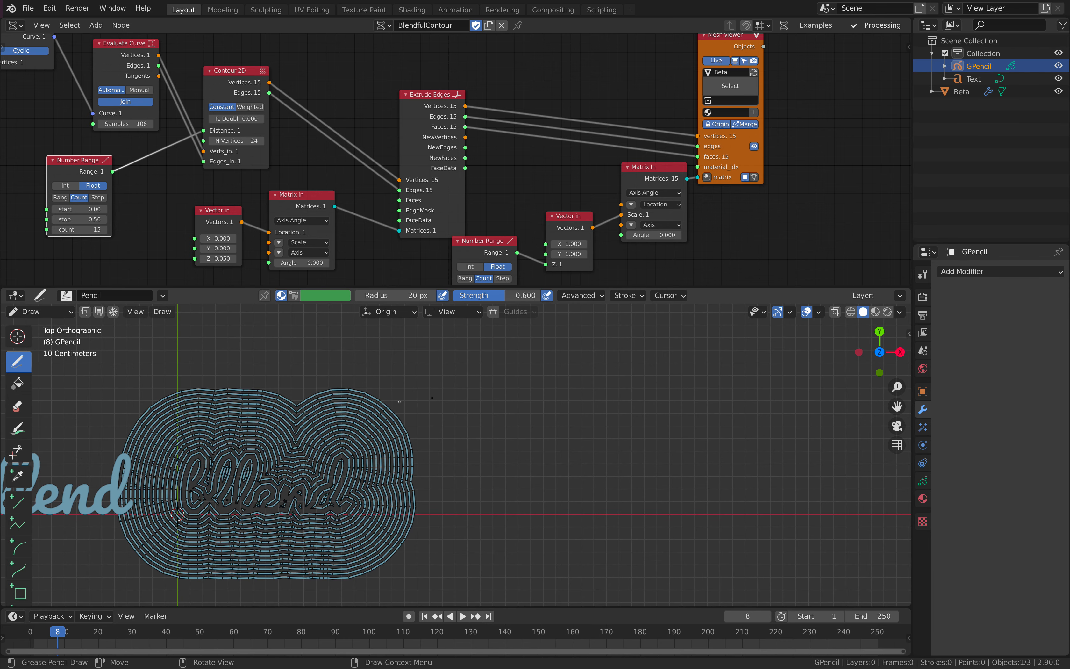
mouse_move(494, 361)
left_mouse_down()
mouse_move(470, 436)
mouse_move(583, 401)
mouse_move(531, 363)
mouse_move(462, 366)
left_mouse_up()
mouse_move(486, 409)
left_mouse_down()
mouse_move(474, 442)
mouse_move(595, 447)
mouse_move(488, 412)
left_mouse_up()
mouse_move(586, 352)
left_mouse_down()
mouse_move(546, 398)
mouse_move(547, 433)
mouse_move(584, 355)
left_mouse_up()
- Return to Object Mode and deselect the Grease Pencil drawing
middle_click_drag(574, 420, 575, 393)
scroll(575, 190, "down", 8)
left_click(59, 315)
left_click(66, 325)
scroll(475, 375, "down", 2)
middle_click_drag(475, 375, 524, 371, "shift")
left_click(494, 357)
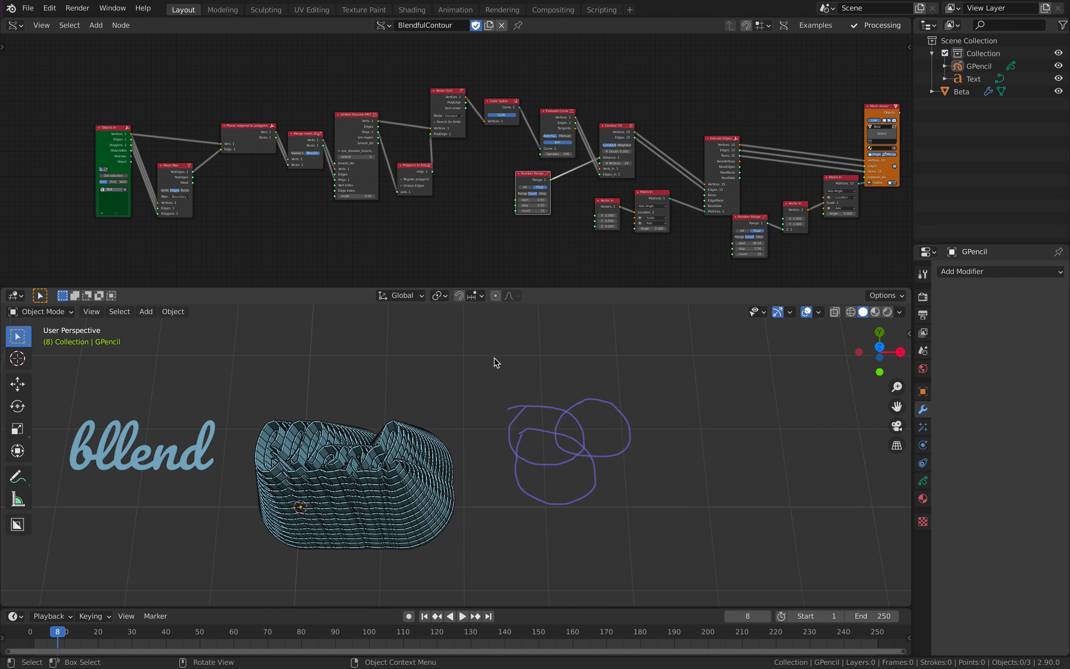